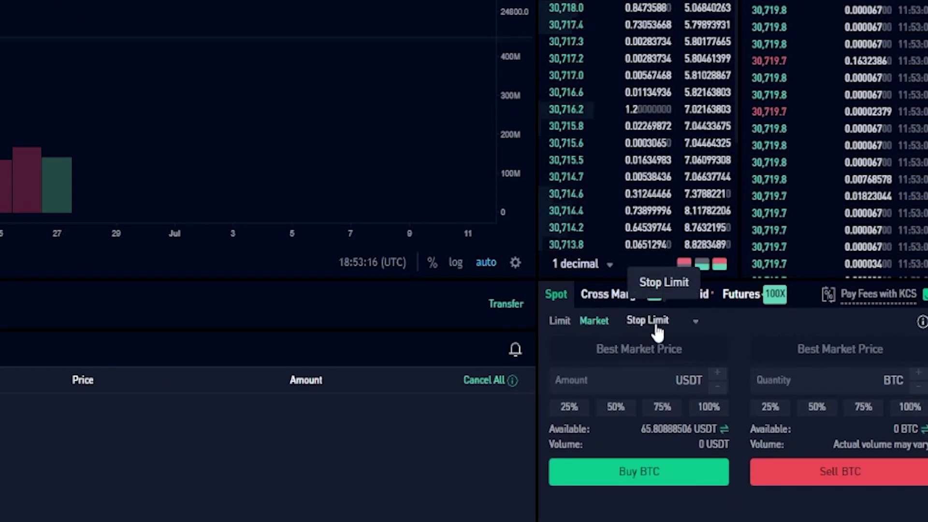
Switch the spot order form to a Trailing Stop order and set the buy side's trailing delta to 3%.
left_click(660, 324)
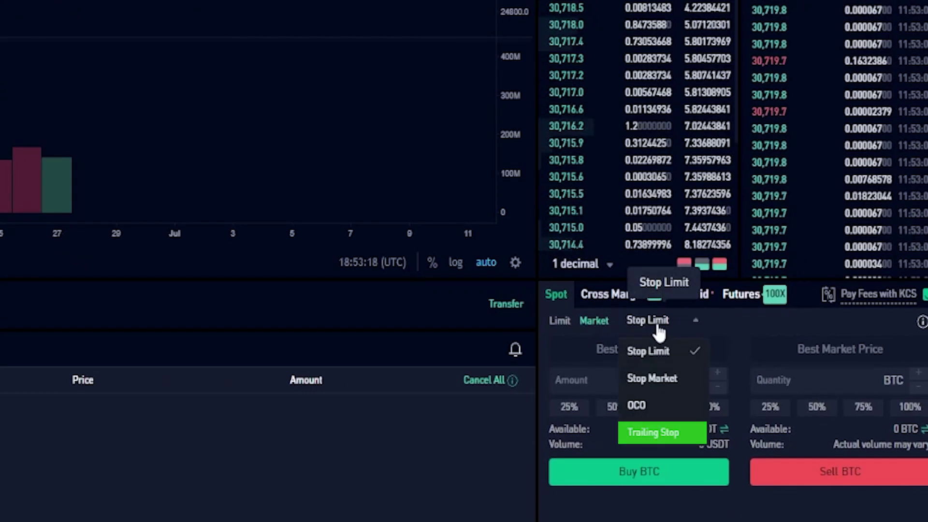
left_click(667, 432)
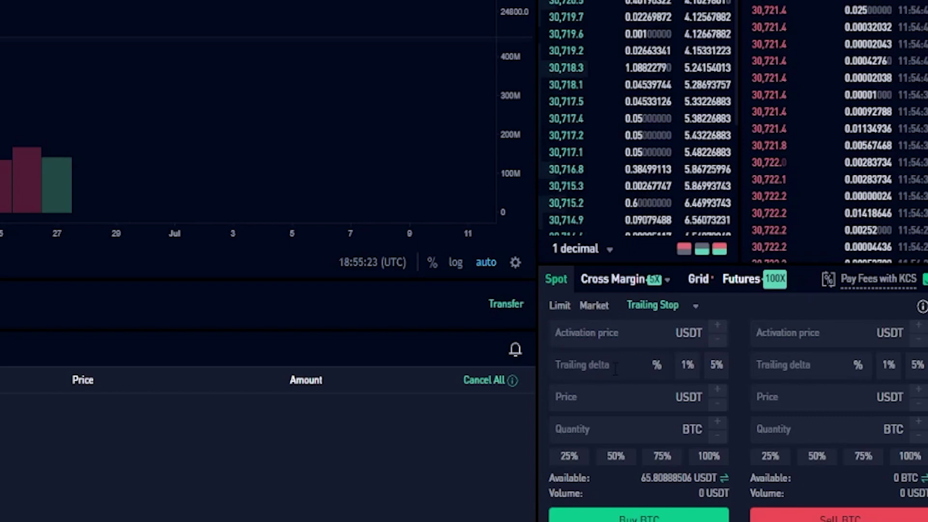
left_click(689, 367)
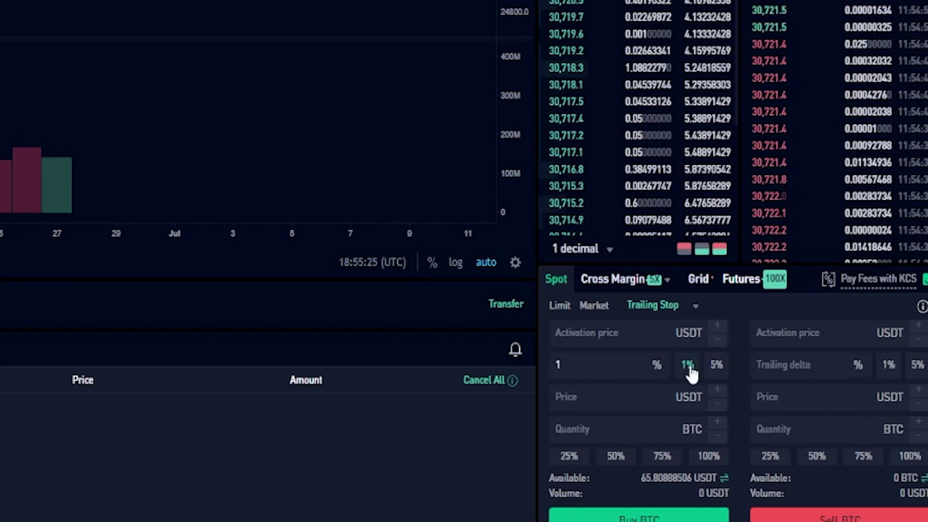
left_click(717, 376)
left_click(598, 363)
double_click(598, 364)
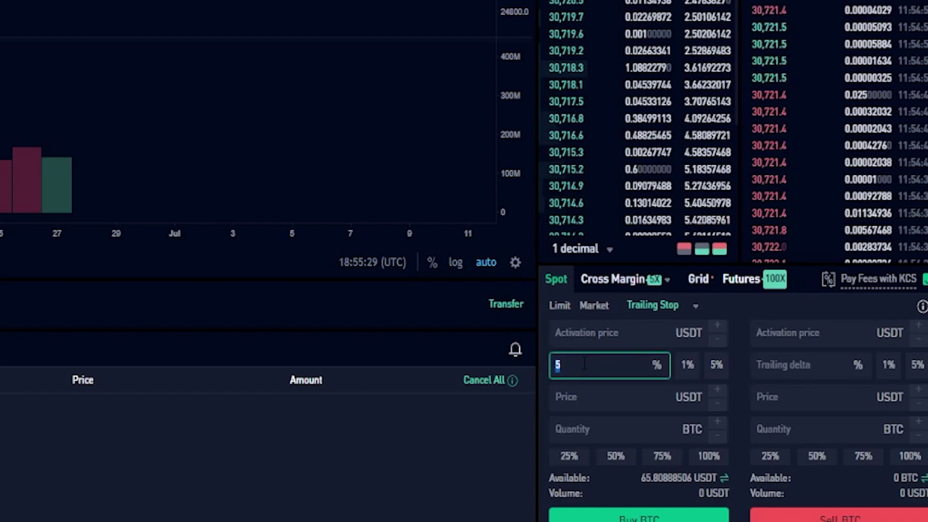
type("3")
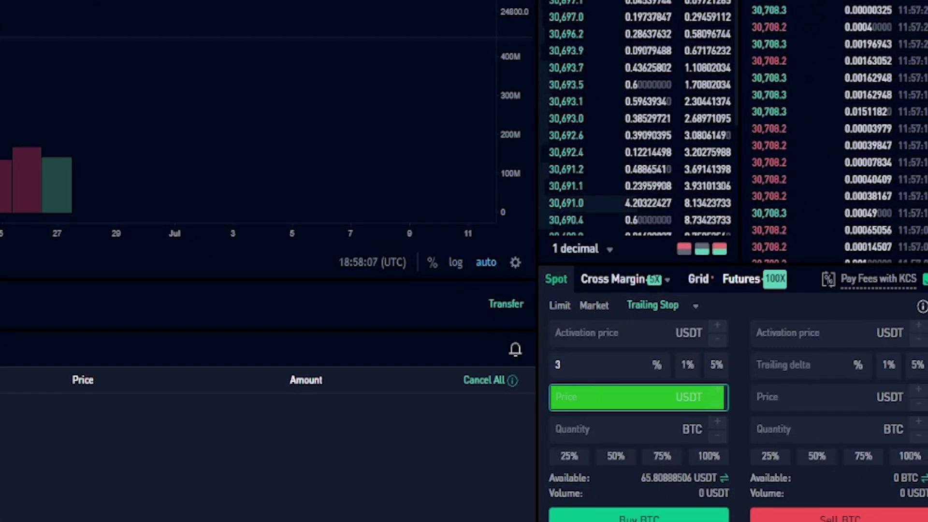
Set the buy price to 30001 USDT, use 100% of the available balance, and submit the BTC buy order.
left_click(600, 396)
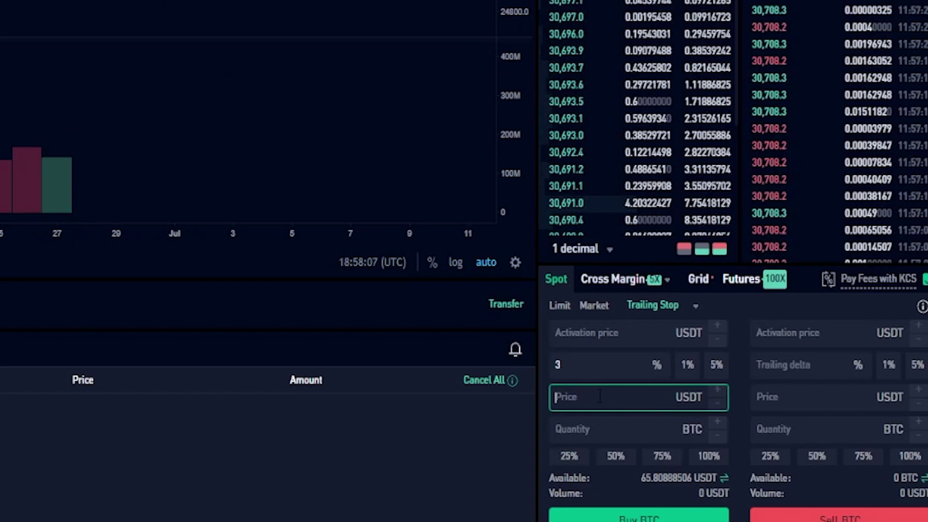
type("30001")
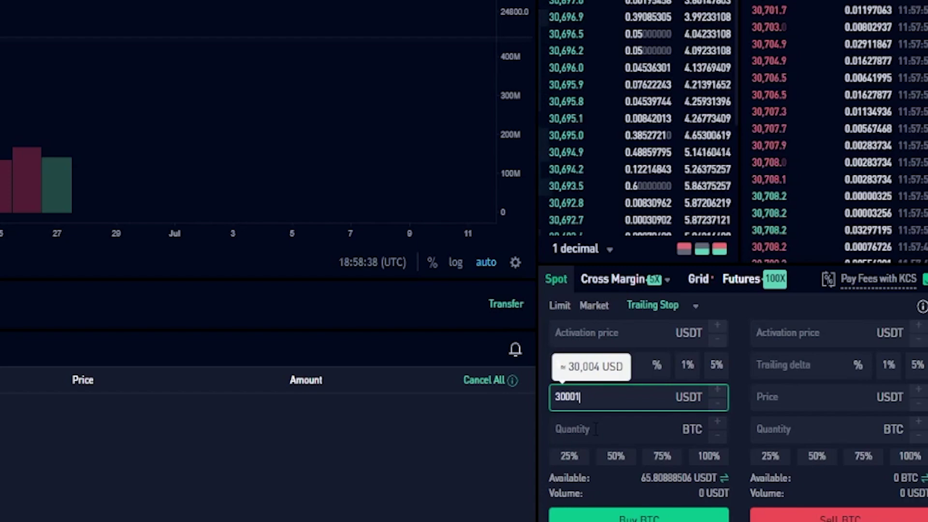
left_click(708, 459)
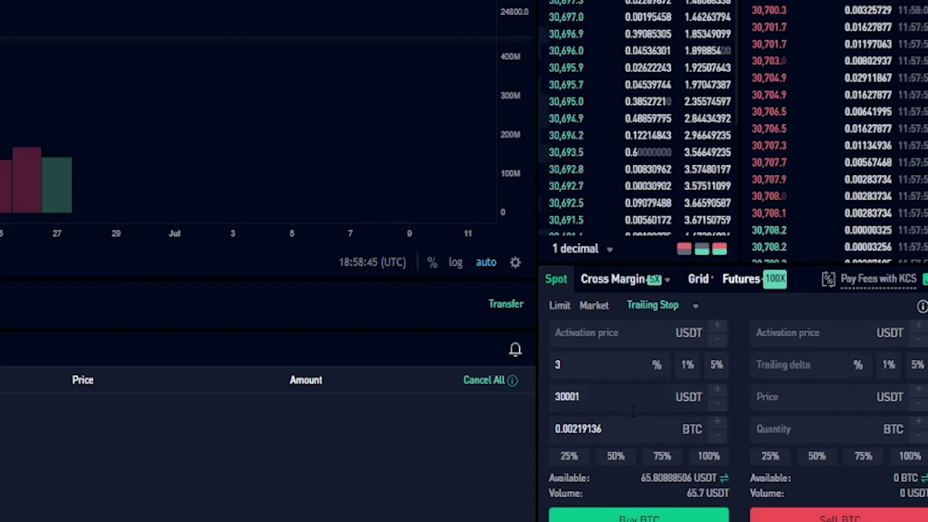
left_click(624, 518)
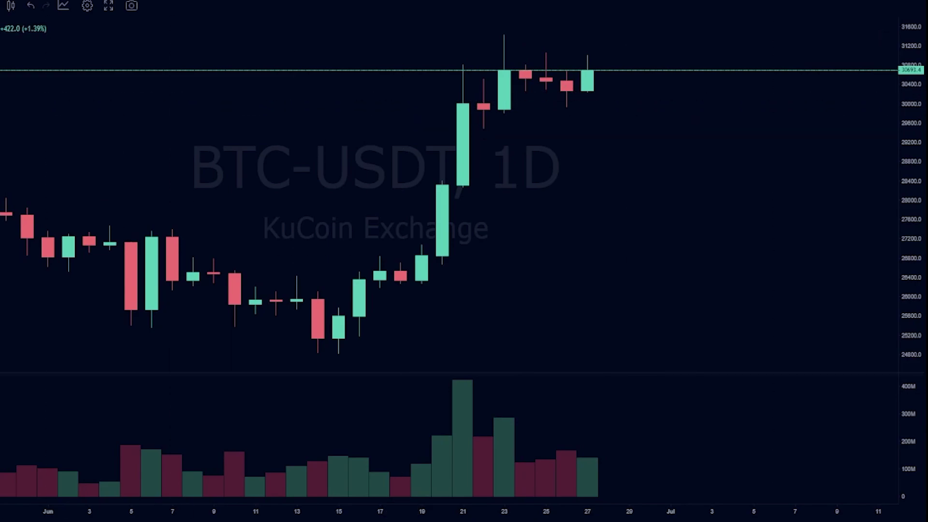
Brush two parallel falling price paths from the 27 June candle to early July, adding a rebound stroke from about 28,300.
left_click(588, 70)
mouse_move(588, 71)
left_mouse_down()
mouse_move(627, 86)
mouse_move(671, 186)
left_mouse_up()
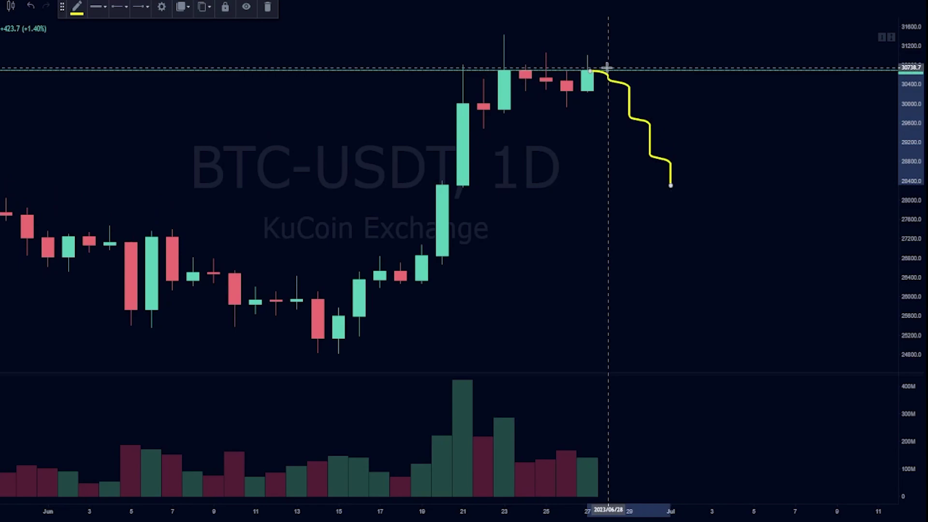
mouse_move(608, 47)
left_mouse_down()
mouse_move(659, 85)
mouse_move(688, 125)
mouse_move(691, 161)
left_mouse_up()
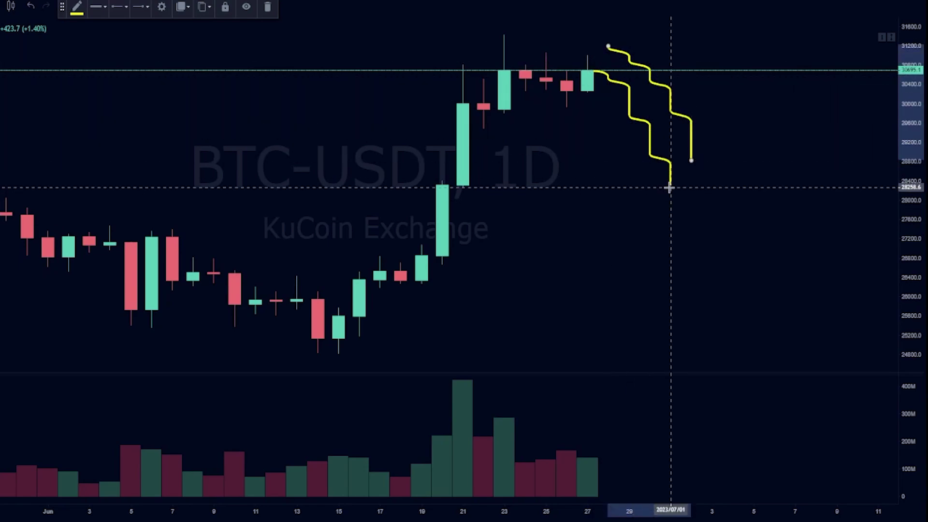
mouse_move(670, 186)
left_mouse_down()
mouse_move(697, 140)
mouse_move(671, 150)
mouse_move(711, 159)
mouse_move(712, 143)
left_mouse_up()
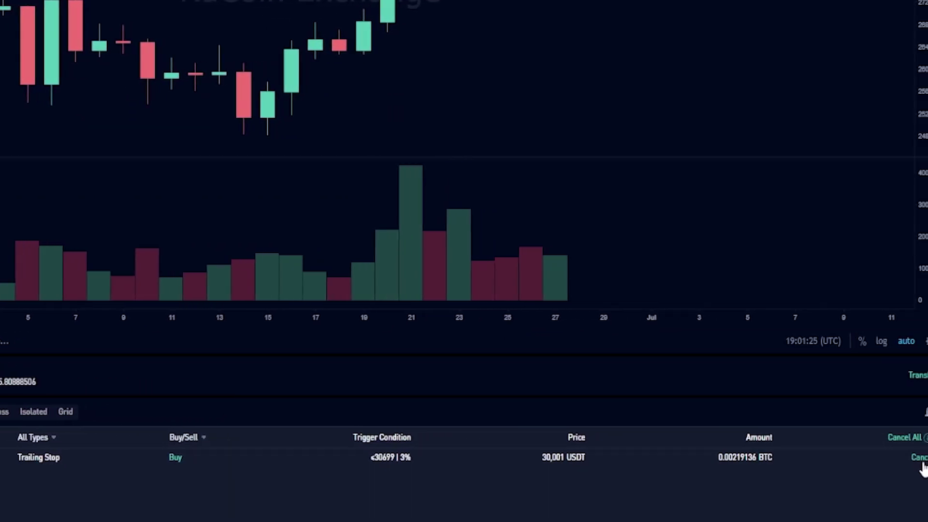
Cancel the open trailing stop buy order priced at 30,001 USDT.
left_click(903, 457)
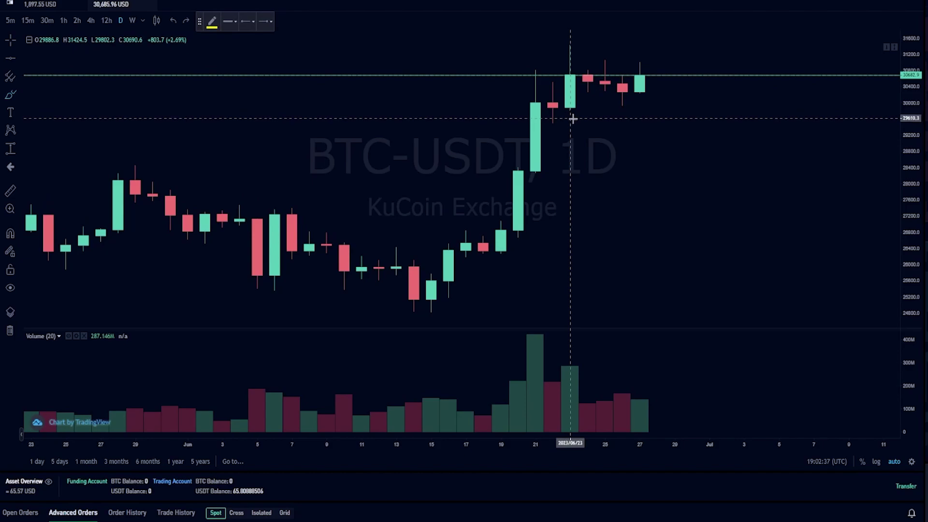
Place a horizontal line on the chart just below the 22 June candle's low, at about 29,436.
mouse_move(557, 117)
left_mouse_down()
mouse_move(539, 124)
mouse_move(552, 115)
left_mouse_up()
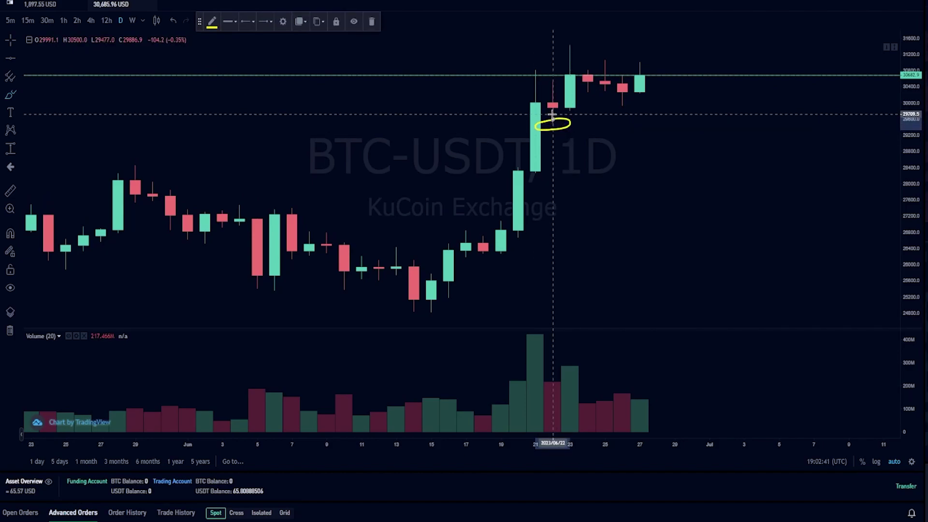
key("ctrl+z")
left_click(9, 60)
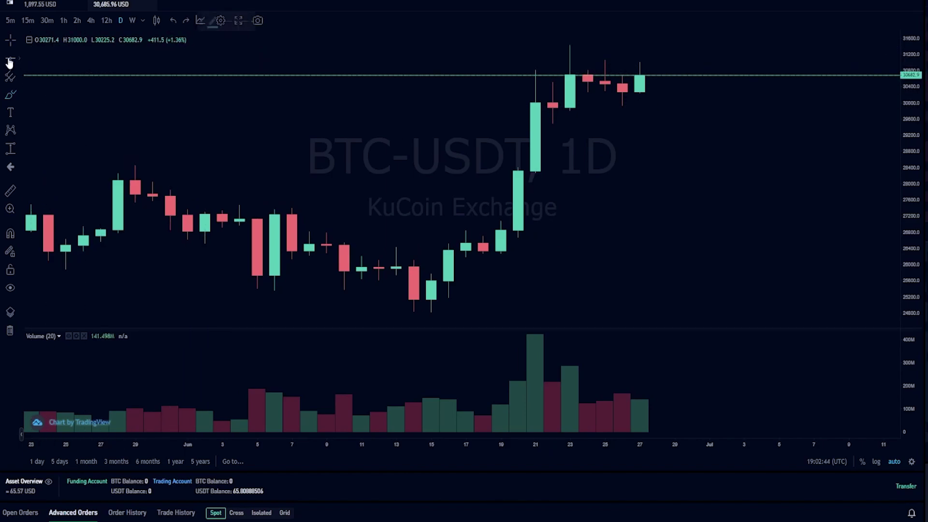
left_click(570, 125)
left_click(568, 149)
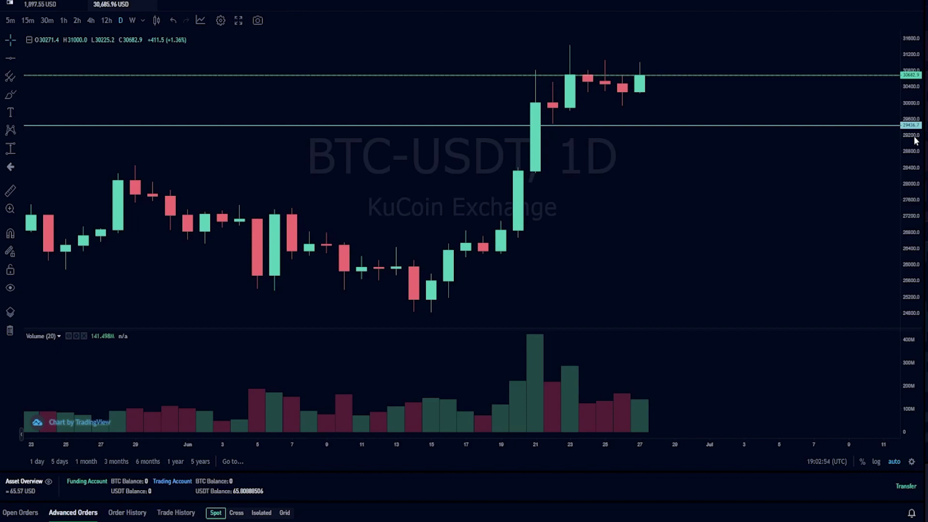
Set the buy order's activation price to 29436 USDT and its trailing delta to 3%.
left_click(927, 504)
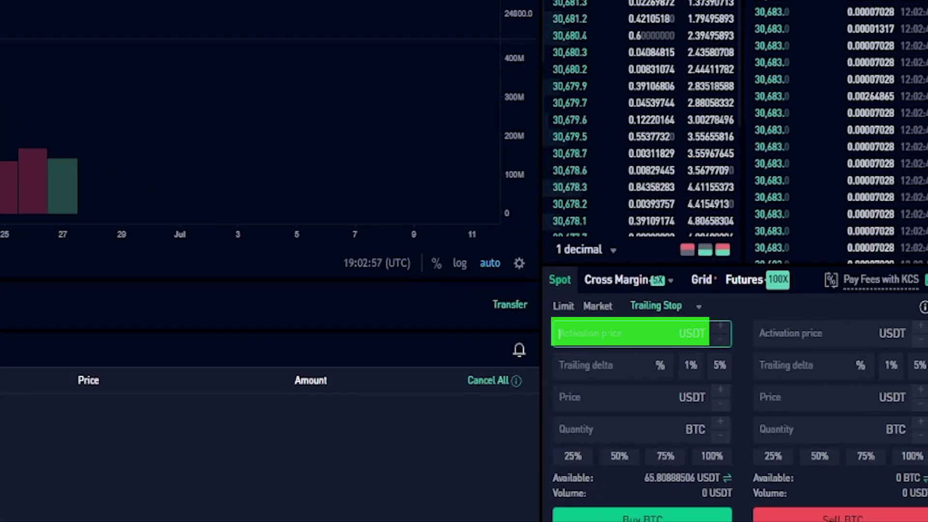
type("294")
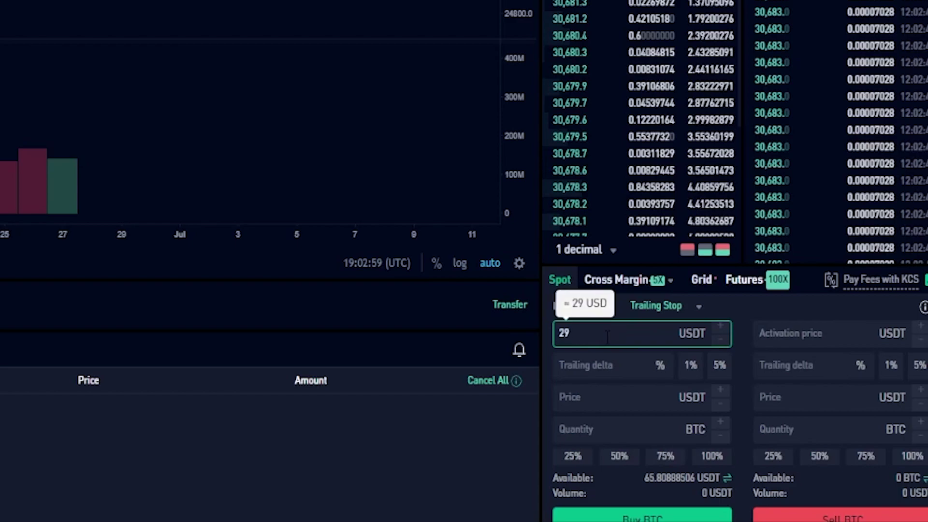
type("36")
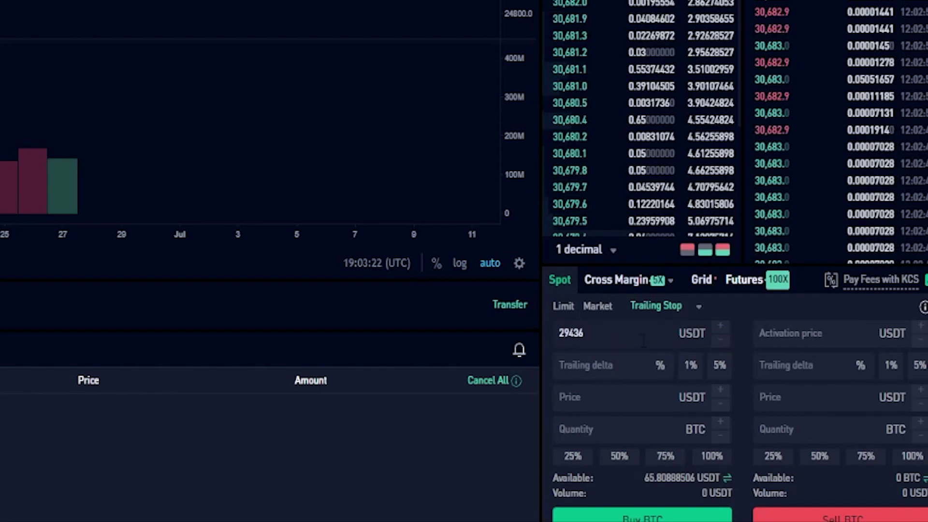
left_click(606, 366)
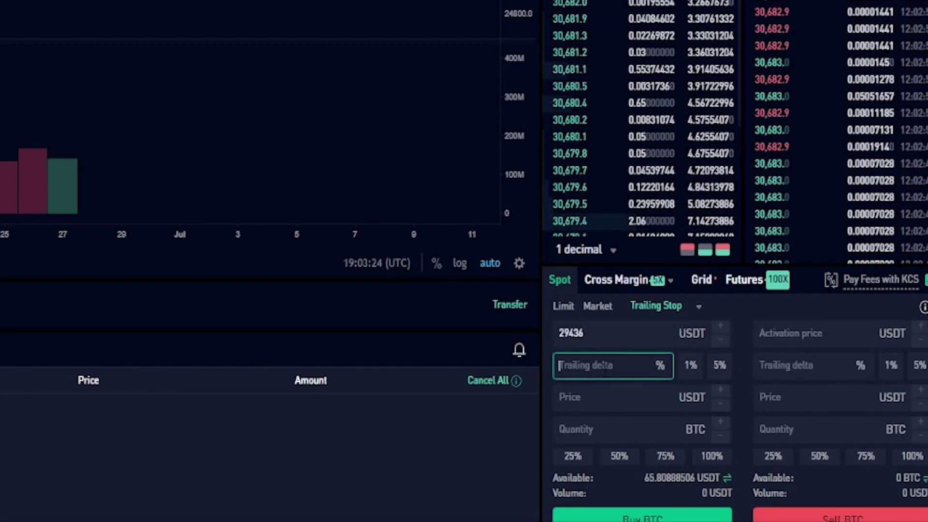
type("3")
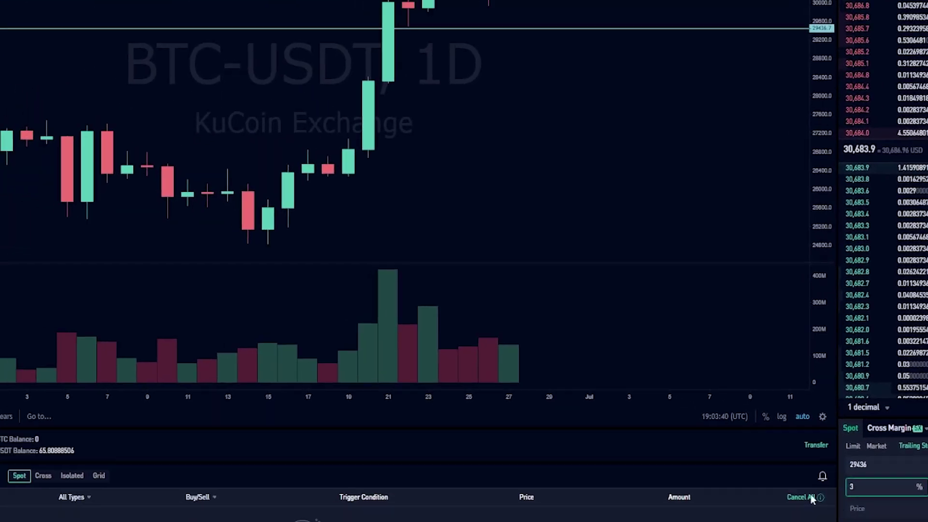
Place a second horizontal line at the bottom of the 21 June candle's body, at about 28,320.
left_click(303, 30)
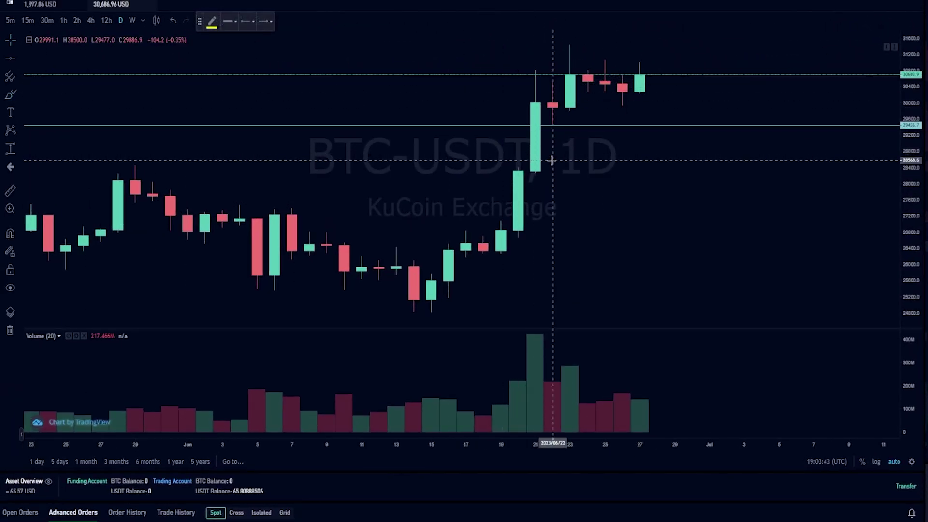
mouse_move(532, 160)
left_mouse_down()
mouse_move(565, 171)
mouse_move(556, 158)
left_mouse_up()
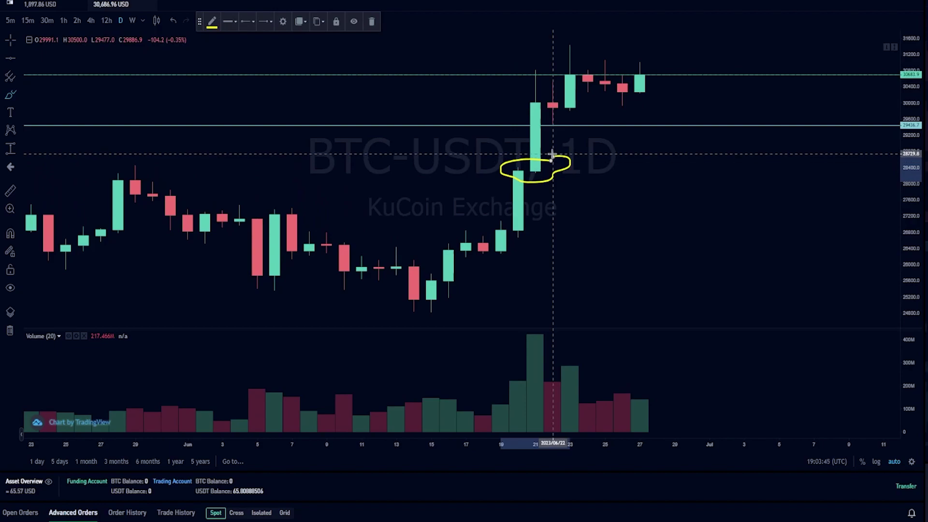
key("ctrl+z")
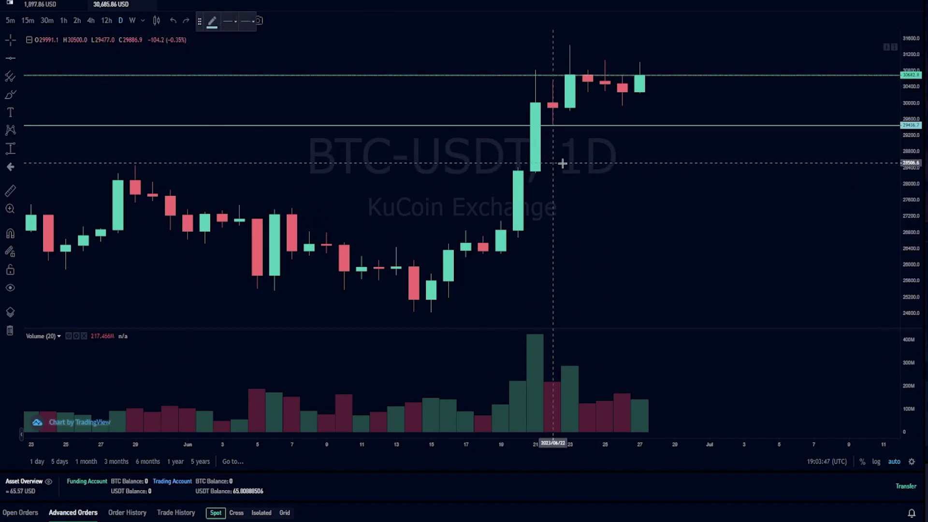
key("alt+h")
right_click(549, 184)
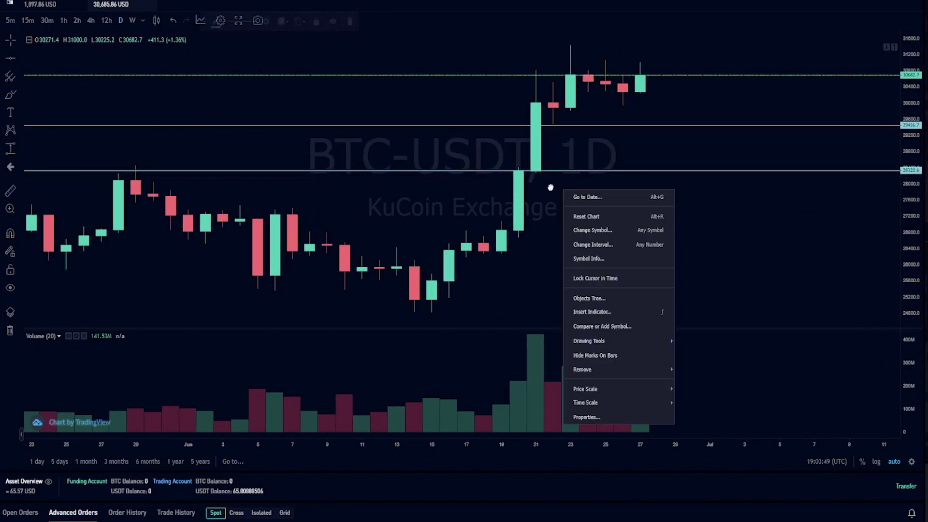
left_click(595, 195)
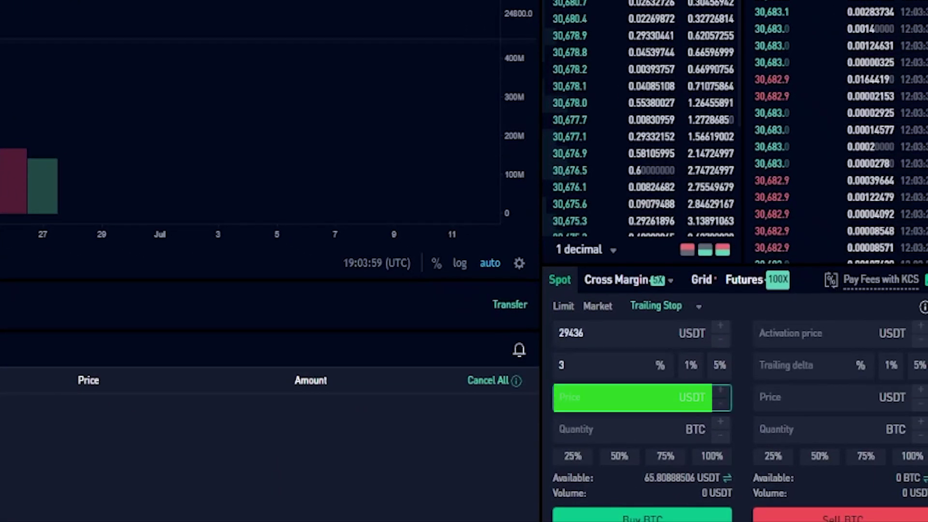
Set the buy price to 28320 USDT, use 100% of the available balance, and submit the BTC buy order.
type("28")
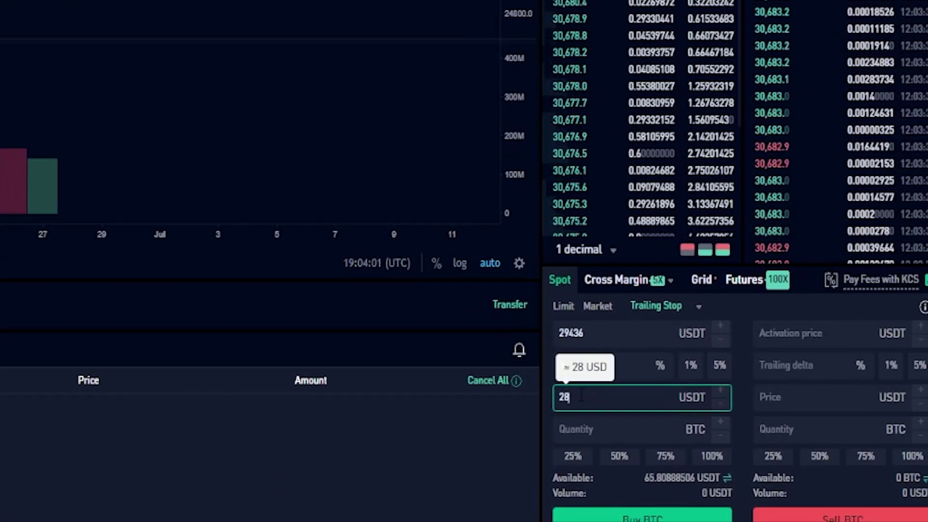
type("320")
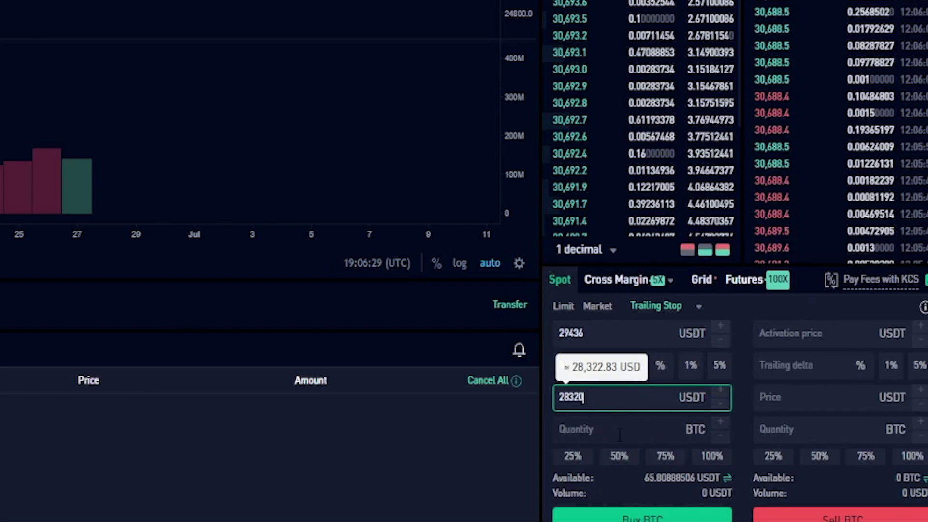
left_click(713, 460)
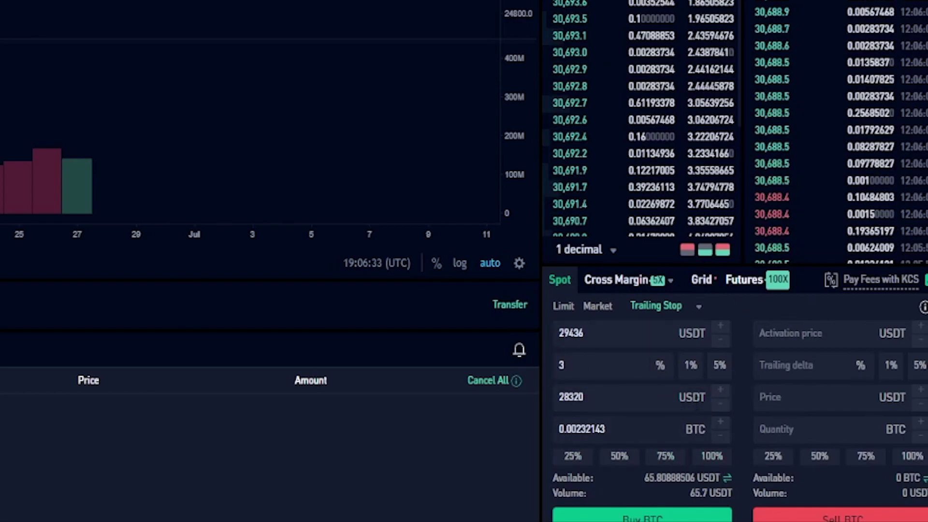
left_click(639, 518)
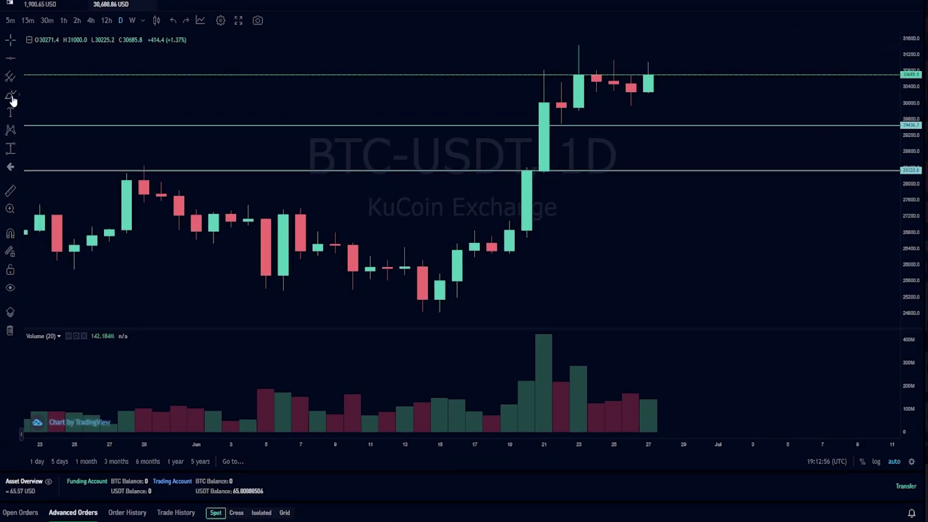
Brush a falling price path from the 27 June candle through both horizontal lines, with a second trailing path above it.
left_click(9, 99)
mouse_move(648, 75)
left_mouse_down()
mouse_move(685, 72)
mouse_move(709, 129)
mouse_move(711, 121)
mouse_move(686, 129)
mouse_move(718, 118)
left_mouse_up()
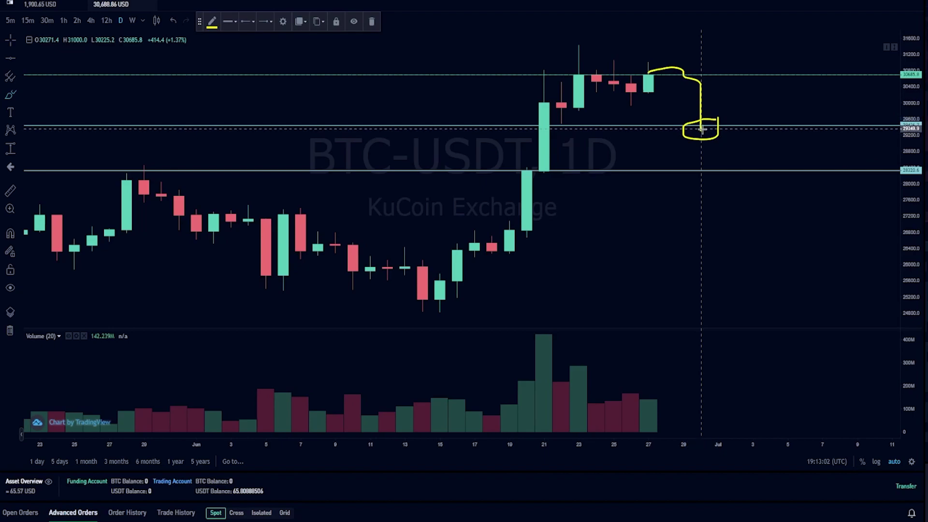
mouse_move(718, 118)
left_mouse_down()
mouse_move(718, 157)
mouse_move(762, 205)
mouse_move(792, 269)
left_mouse_up()
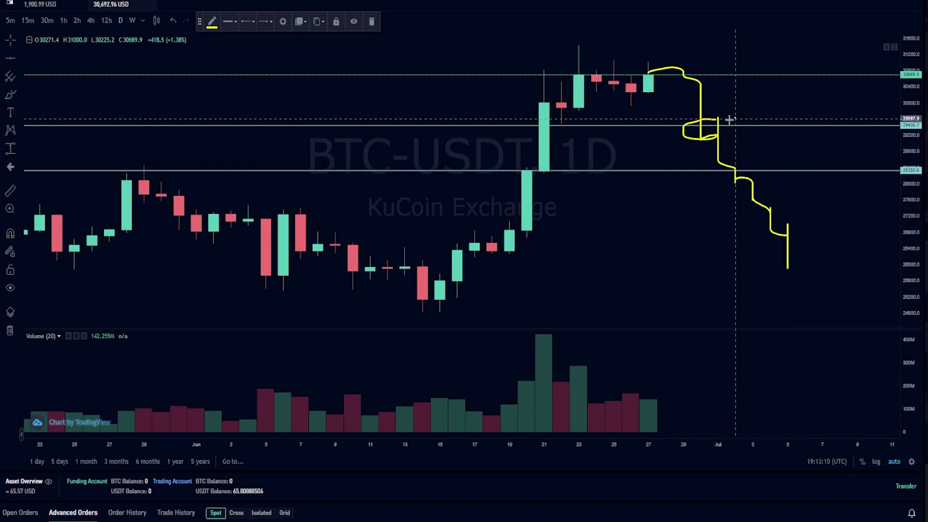
mouse_move(729, 118)
left_mouse_down()
mouse_move(823, 246)
mouse_move(790, 266)
mouse_move(802, 269)
mouse_move(822, 249)
mouse_move(806, 247)
mouse_move(839, 247)
mouse_move(840, 228)
left_mouse_up()
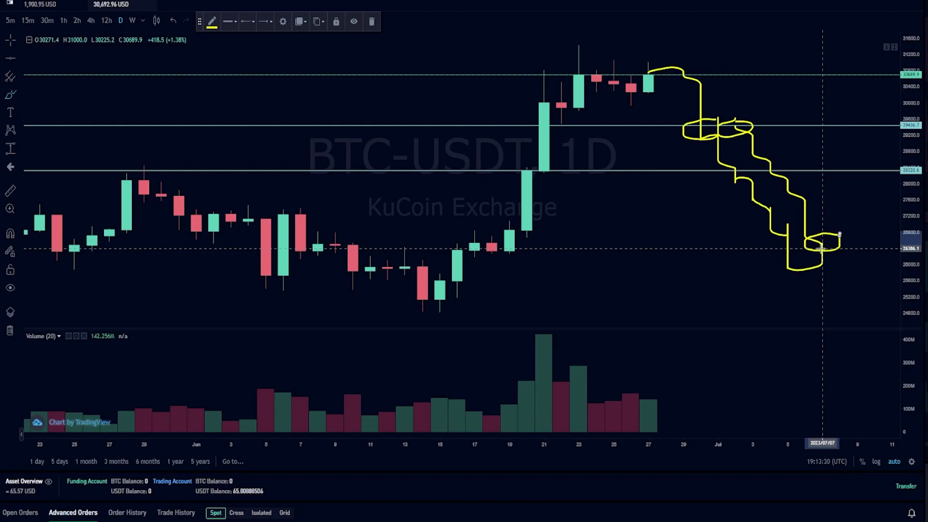
Undo the freehand price-path strokes and circle the lower horizontal line near 3 July with the brush.
key("ctrl+z")
key("ctrl+z")
key("ctrl+z")
key("ctrl+z")
key("ctrl+z")
key("ctrl+z")
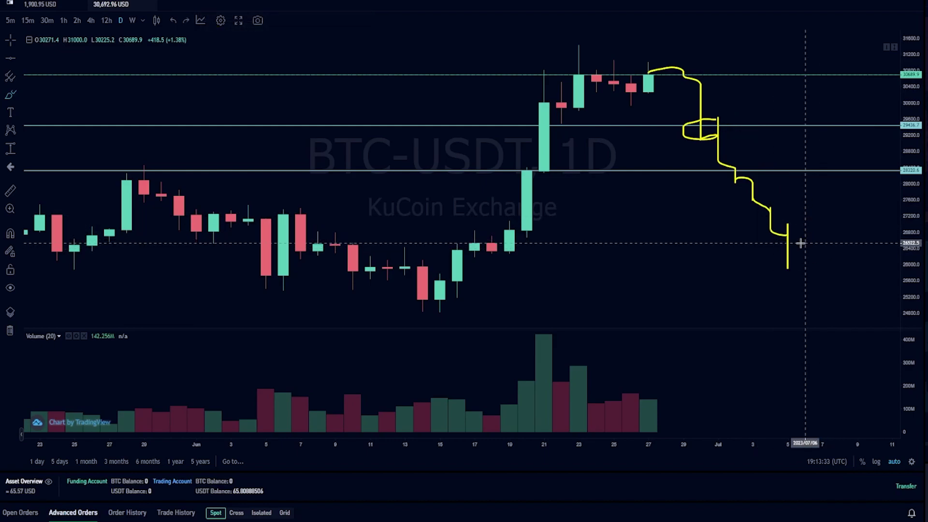
mouse_move(769, 166)
left_mouse_down()
mouse_move(737, 162)
mouse_move(732, 178)
mouse_move(768, 181)
mouse_move(770, 165)
left_mouse_up()
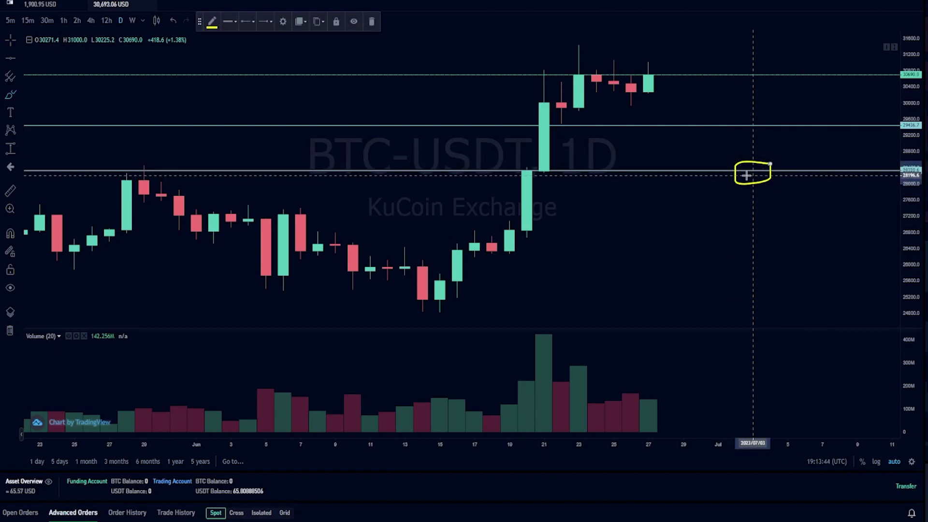
Undo the last circle and brush a price path around the upper line and down to the lower one, circling points near 3 and 6 July.
key("ctrl+z")
mouse_move(713, 115)
left_mouse_down()
mouse_move(701, 115)
mouse_move(684, 141)
mouse_move(719, 111)
mouse_move(703, 129)
mouse_move(721, 155)
mouse_move(753, 107)
mouse_move(768, 104)
mouse_move(736, 129)
left_mouse_up()
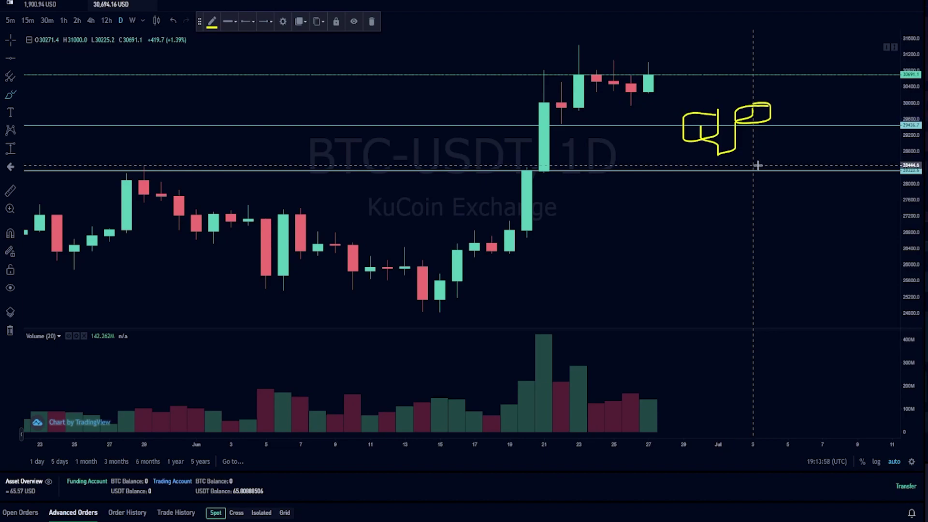
mouse_move(747, 165)
left_mouse_down()
mouse_move(754, 182)
mouse_move(770, 170)
mouse_move(752, 167)
left_mouse_up()
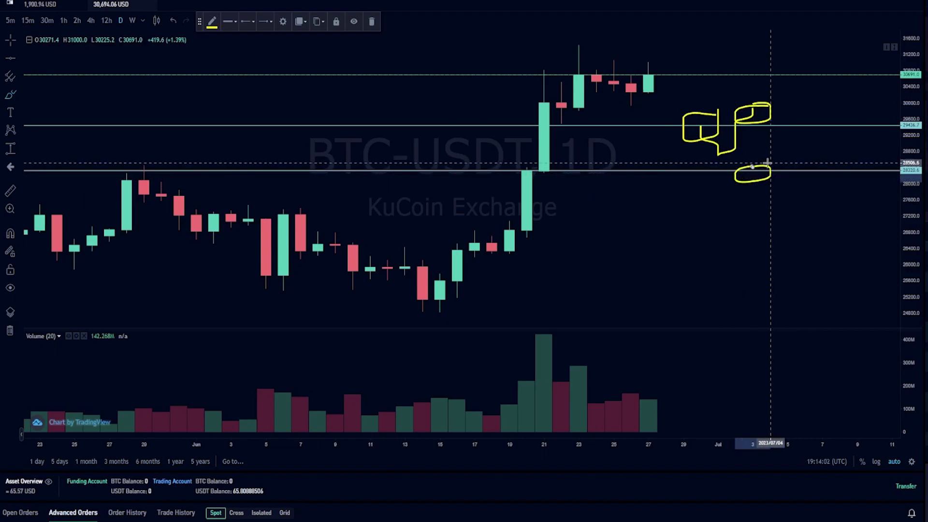
mouse_move(791, 116)
left_mouse_down()
mouse_move(802, 159)
mouse_move(819, 164)
mouse_move(795, 180)
mouse_move(822, 165)
left_mouse_up()
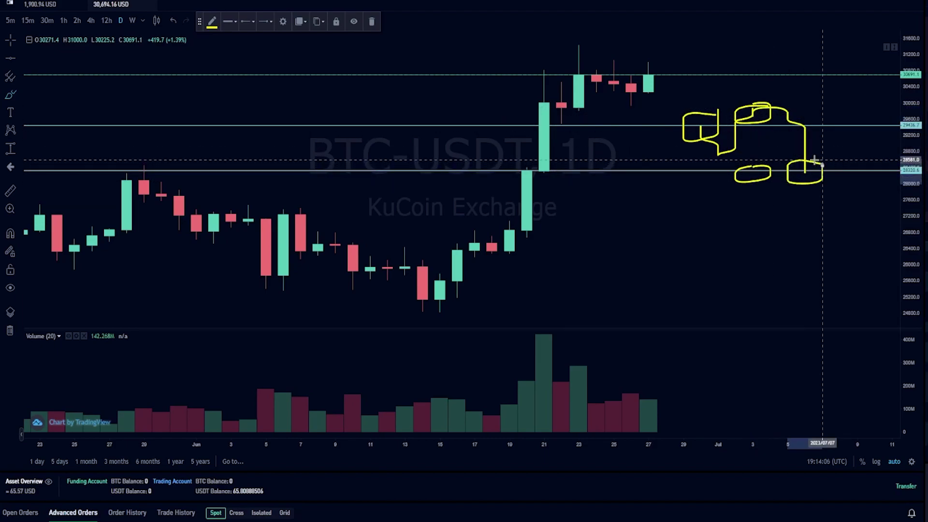
Undo the brushed price path and circles, circle the lower horizontal line near 4 July, and undo that circle as well.
key("ctrl+z")
key("ctrl+z")
key("ctrl+z")
key("ctrl+z")
key("ctrl+z")
mouse_move(771, 162)
left_mouse_down()
mouse_move(754, 178)
mouse_move(770, 163)
left_mouse_up()
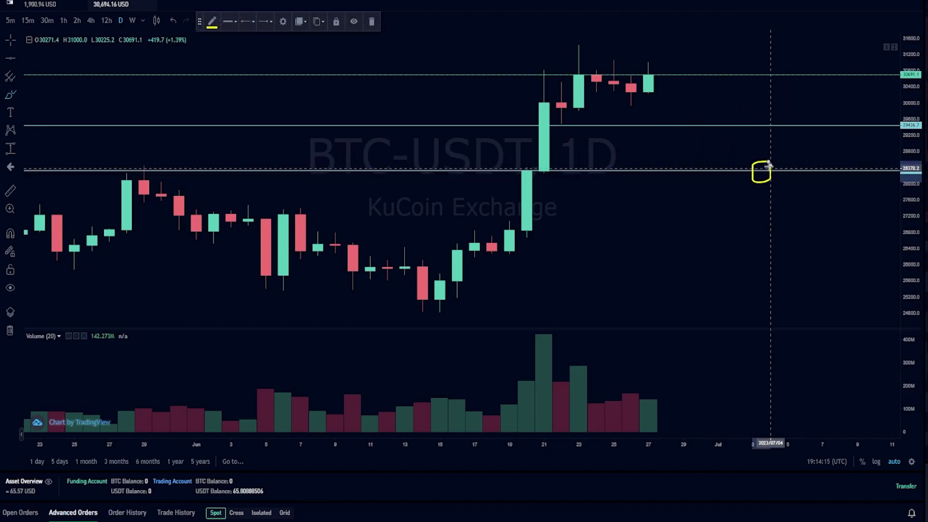
key("ctrl+z")
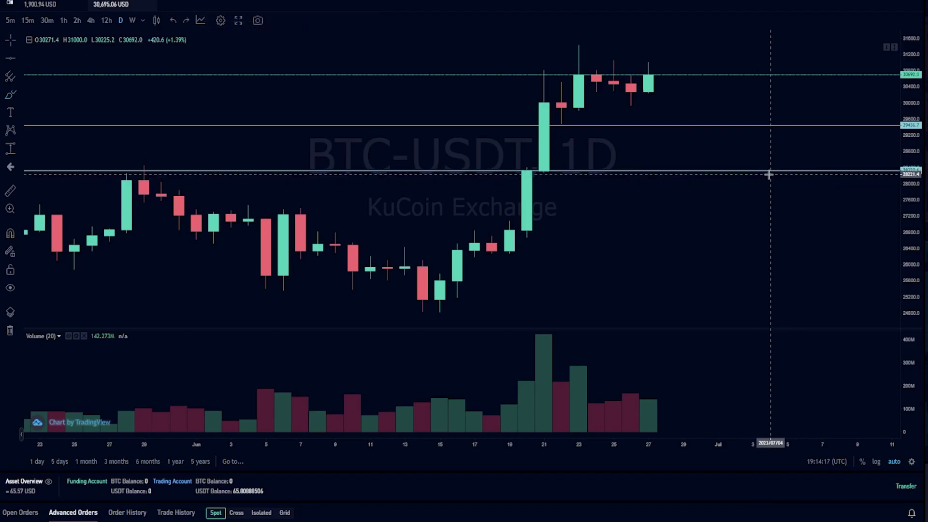
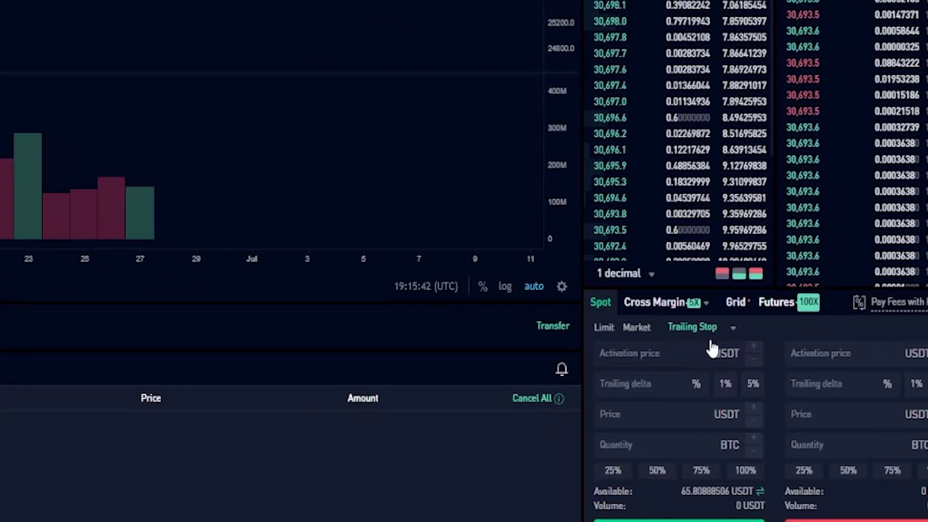
Set the trailing stop buy order's activation price to 29436 USDT and its trailing delta to 3%.
left_click(628, 353)
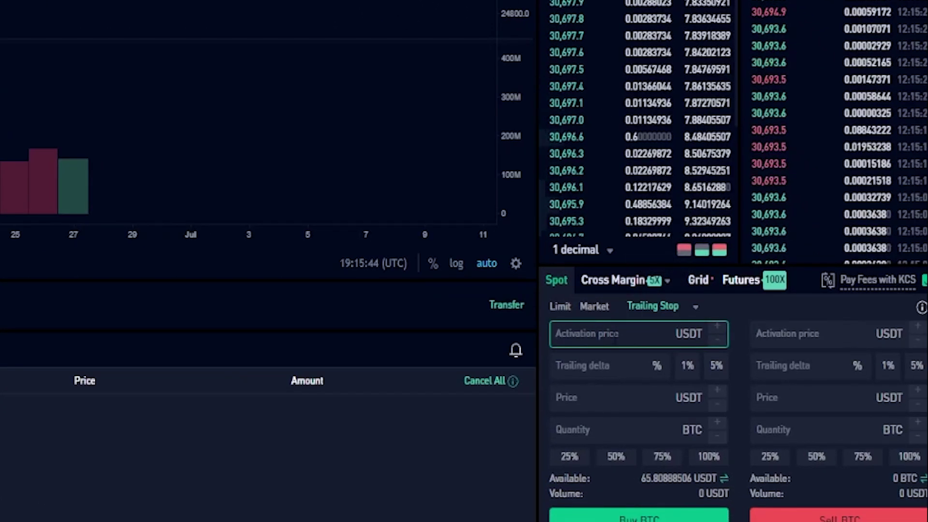
type("29")
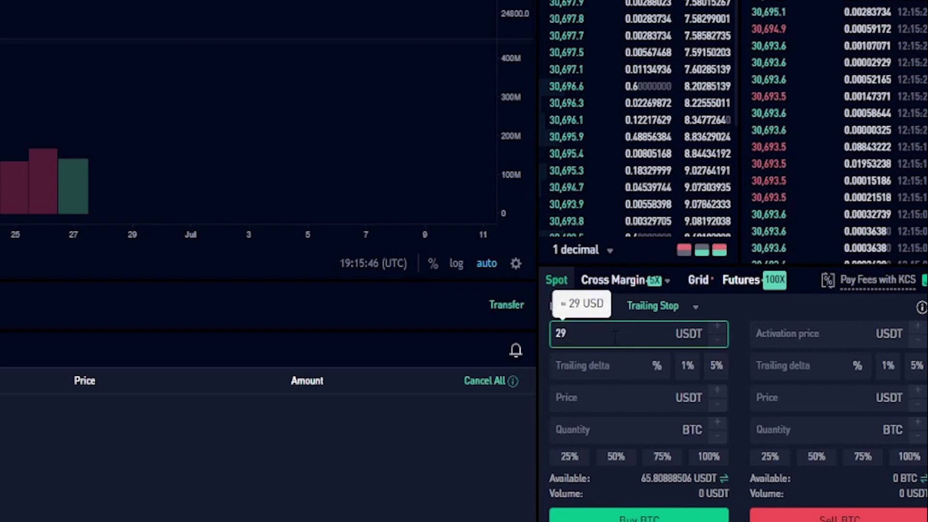
type("436")
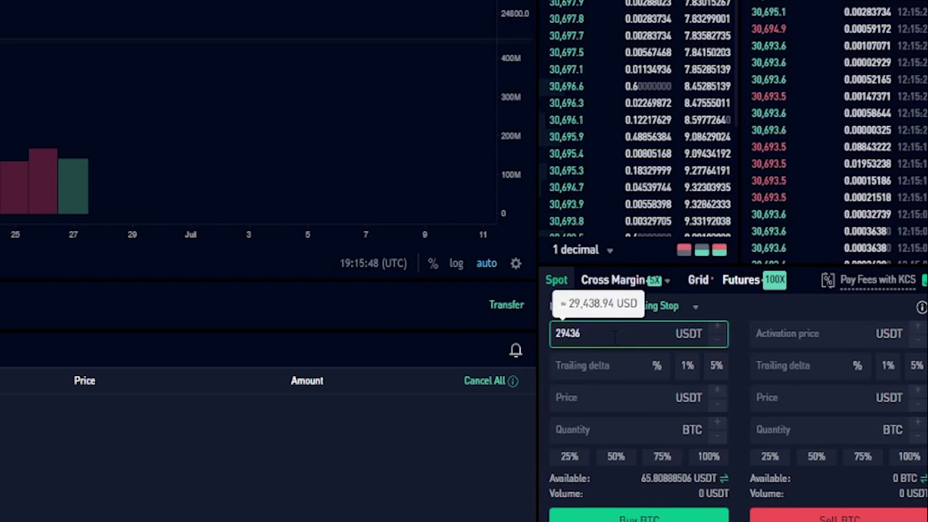
left_click(591, 368)
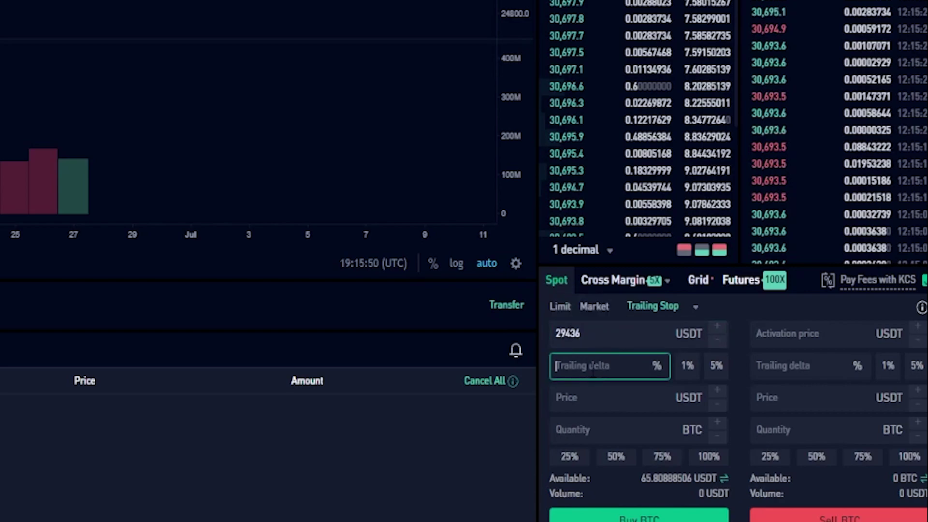
type("3")
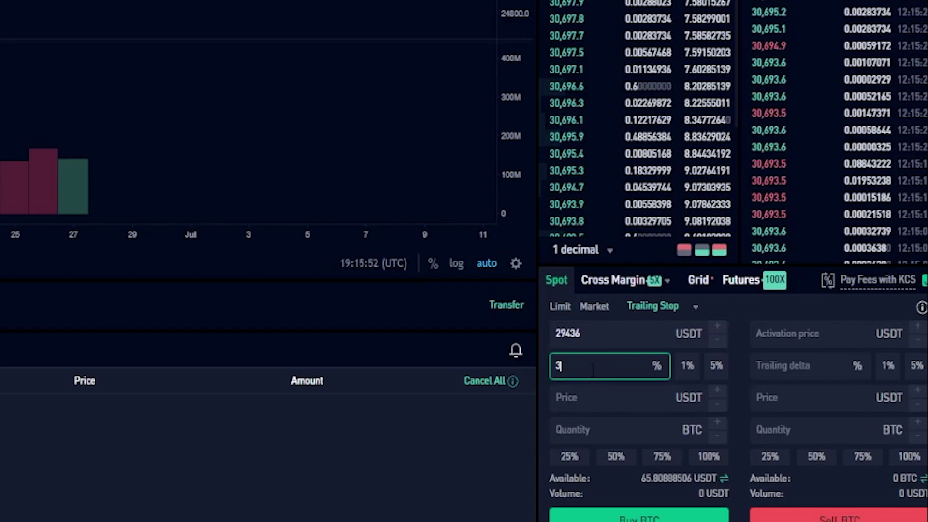
Set the buy price to 30000 USDT, use 100% of the available balance, and submit the BTC trailing stop order.
left_click(582, 398)
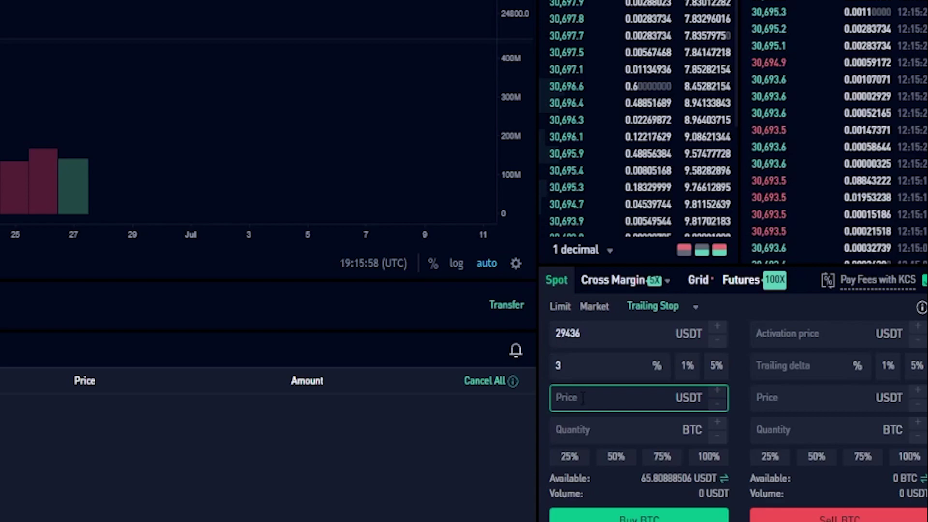
type("30000")
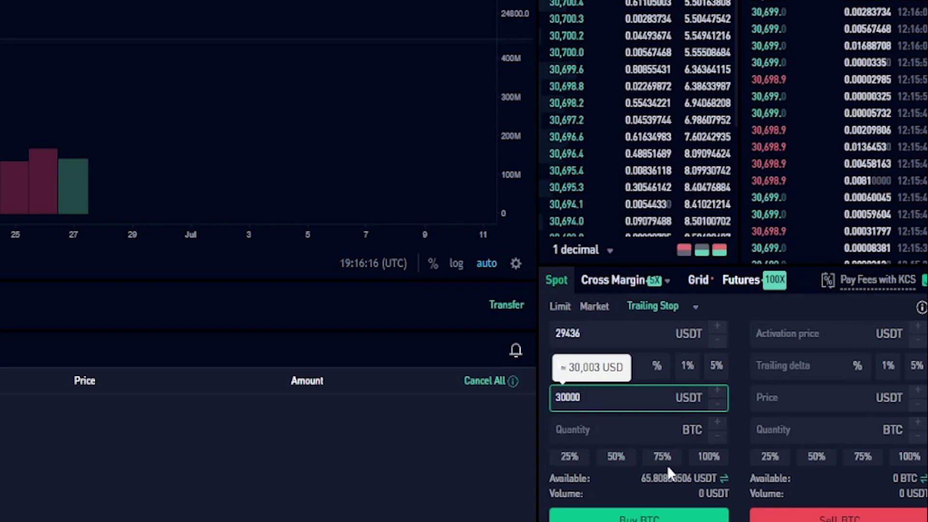
left_click(699, 462)
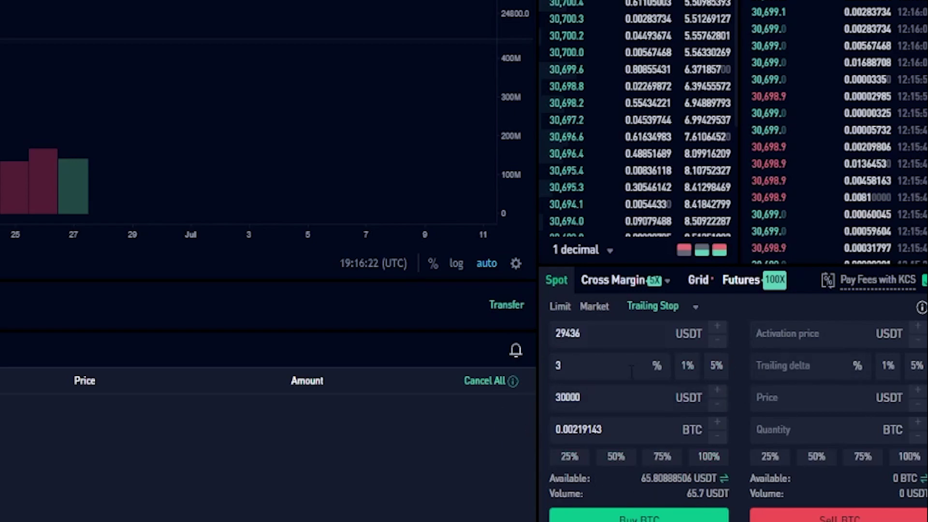
left_click(639, 516)
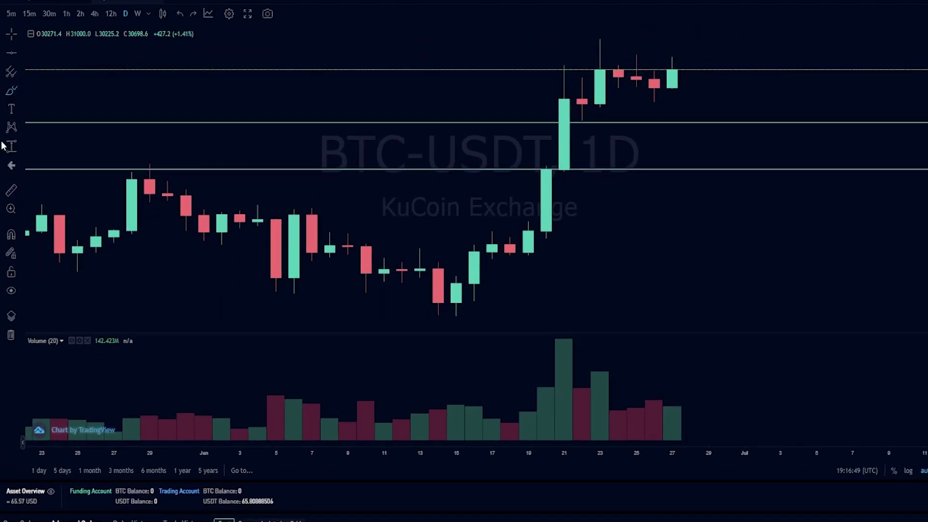
Brush a falling price path from the 27 June candle to the lower line near 2 July, circling where it crosses the upper line.
mouse_move(648, 106)
left_mouse_down()
mouse_move(665, 106)
mouse_move(699, 155)
mouse_move(715, 153)
mouse_move(685, 162)
mouse_move(715, 154)
mouse_move(714, 175)
mouse_move(730, 175)
mouse_move(730, 199)
left_mouse_up()
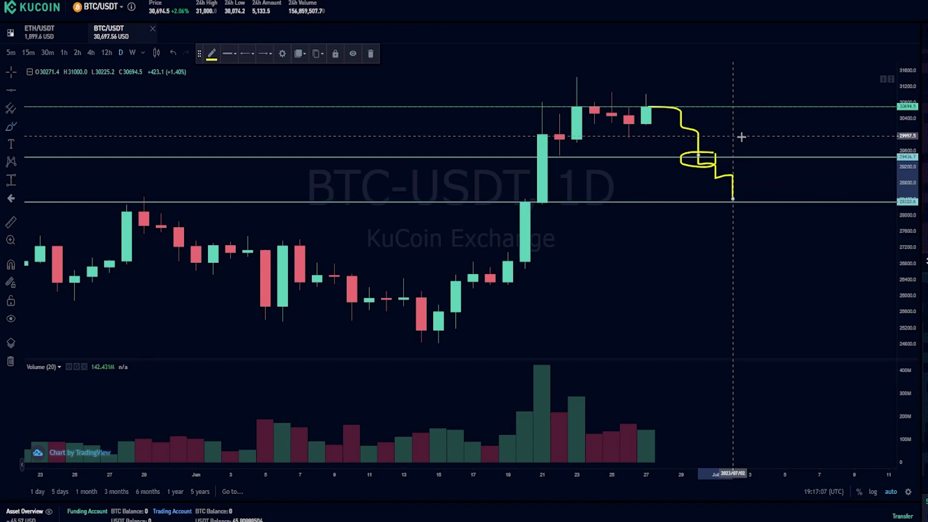